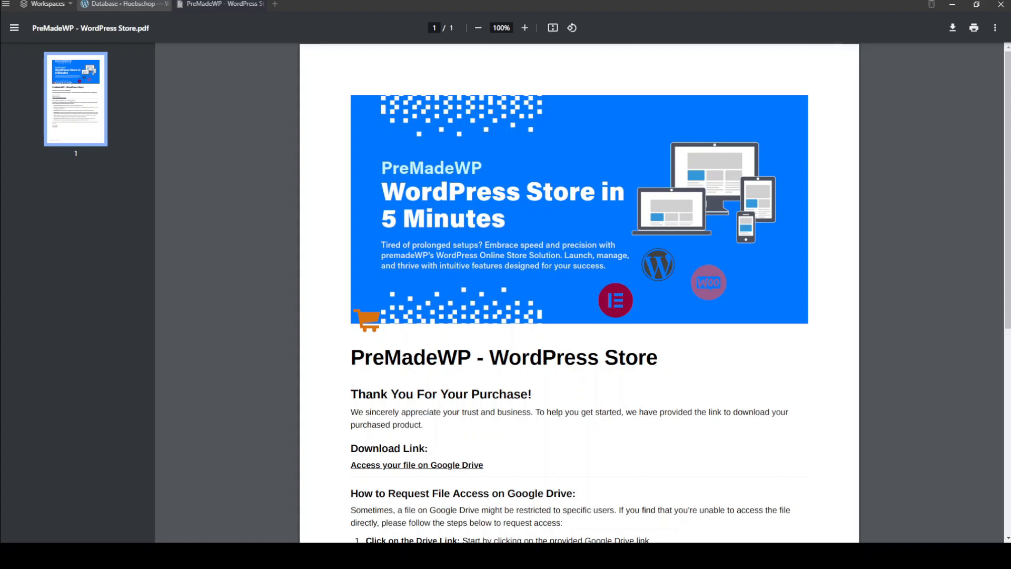
- Read the download and access instructions in the store PDF, and deactivate the WP-Optimize plugin in the WordPress admin
{"action": "scroll", "coordinate": [416, 245], "scroll_direction": "down", "scroll_amount": 4}
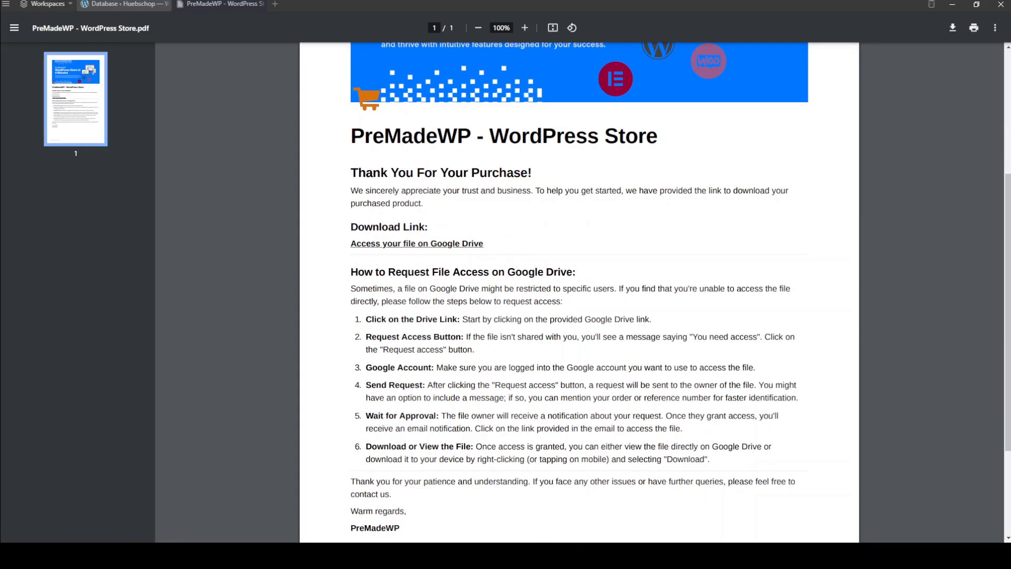
{"action": "left_click", "coordinate": [124, 4]}
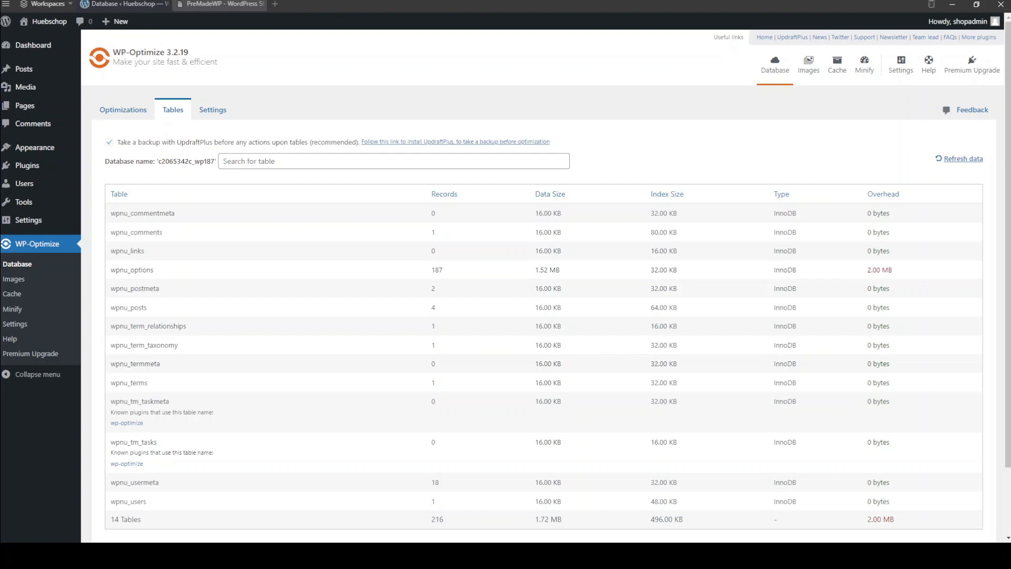
{"action": "left_click", "coordinate": [27, 165]}
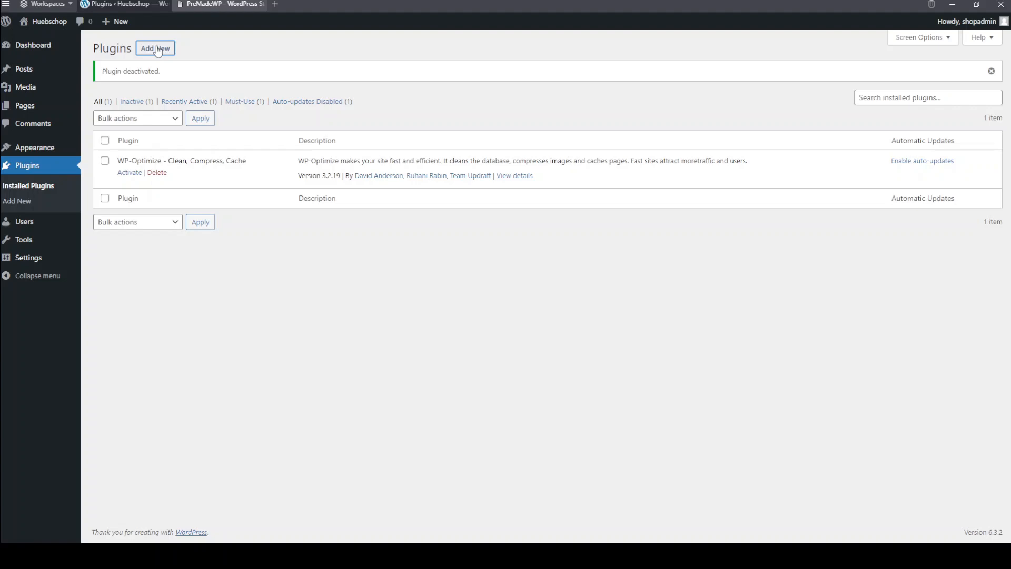
- Search for "wpvivid" among the available plugins, and install and activate Migration, Backup, Staging – WPvivid
{"action": "left_click", "coordinate": [158, 51]}
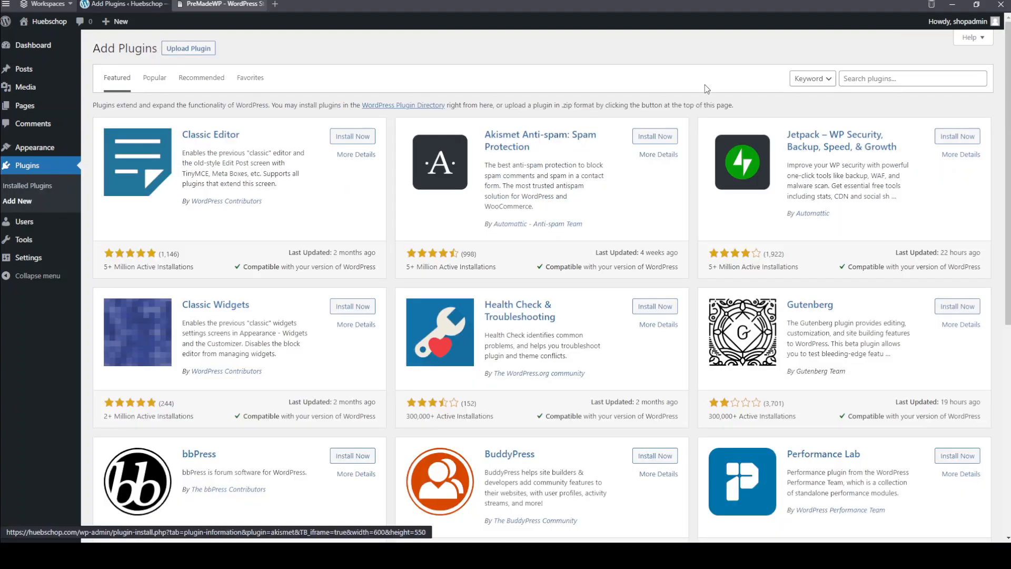
{"action": "left_click", "coordinate": [849, 80]}
{"action": "type", "text": "w"}
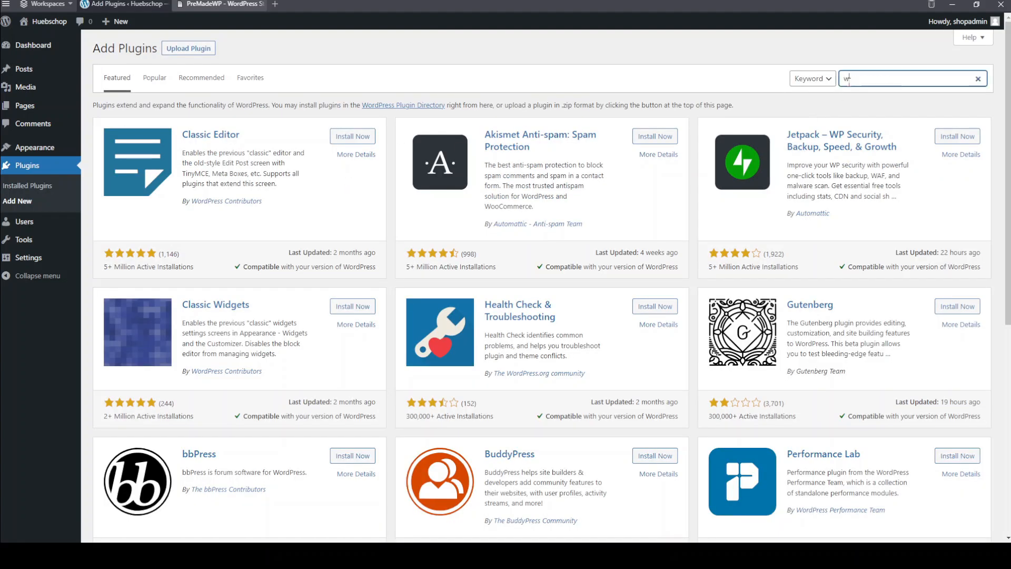
{"action": "type", "text": "pvivid"}
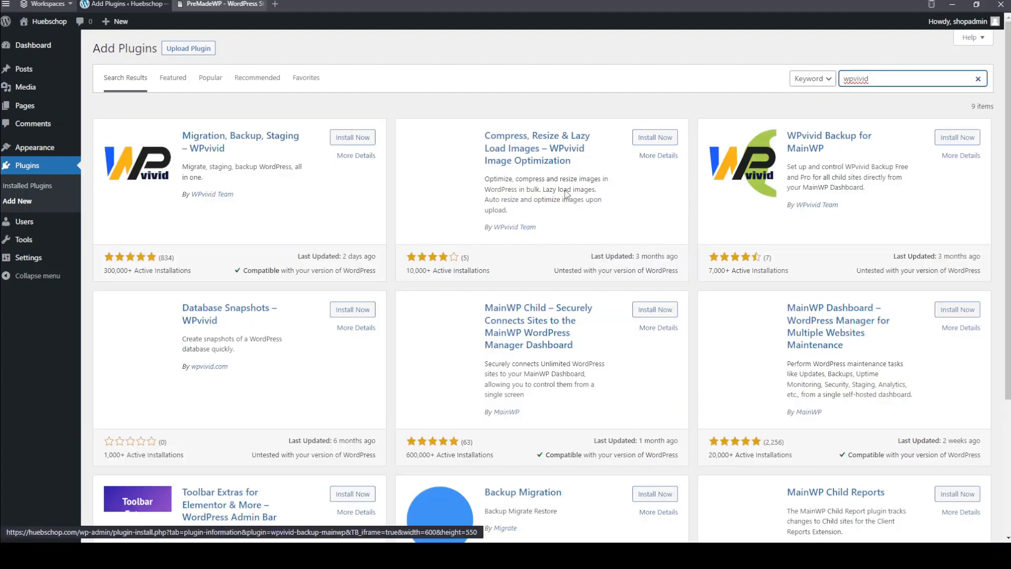
{"action": "left_click", "coordinate": [352, 137]}
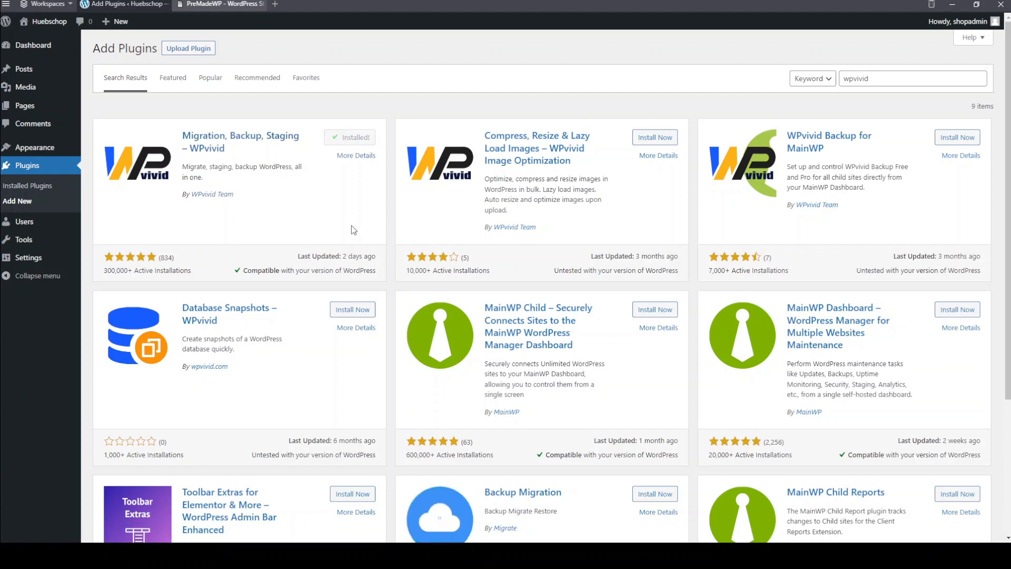
{"action": "left_click", "coordinate": [365, 145]}
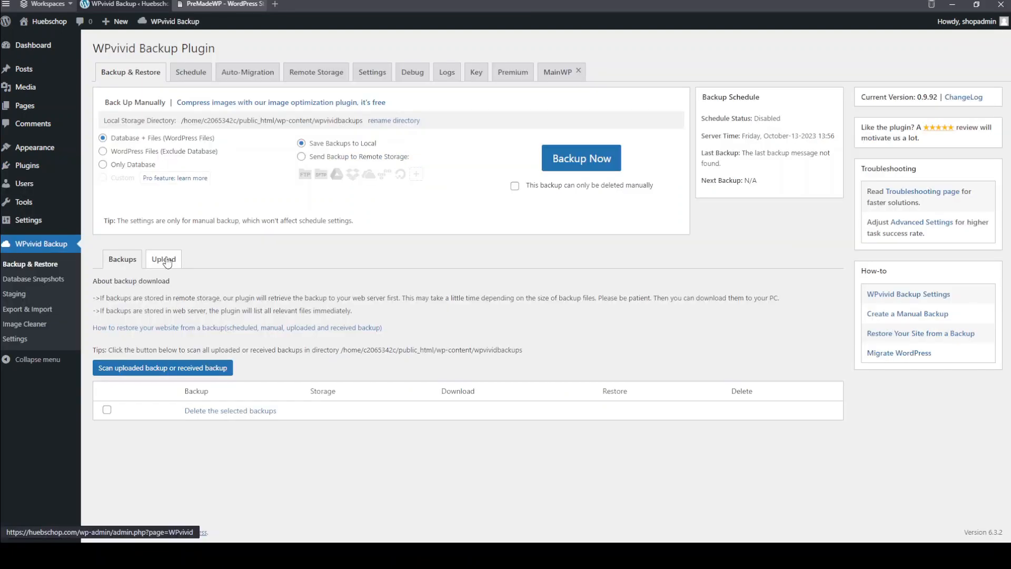
{"action": "left_click", "coordinate": [164, 259]}
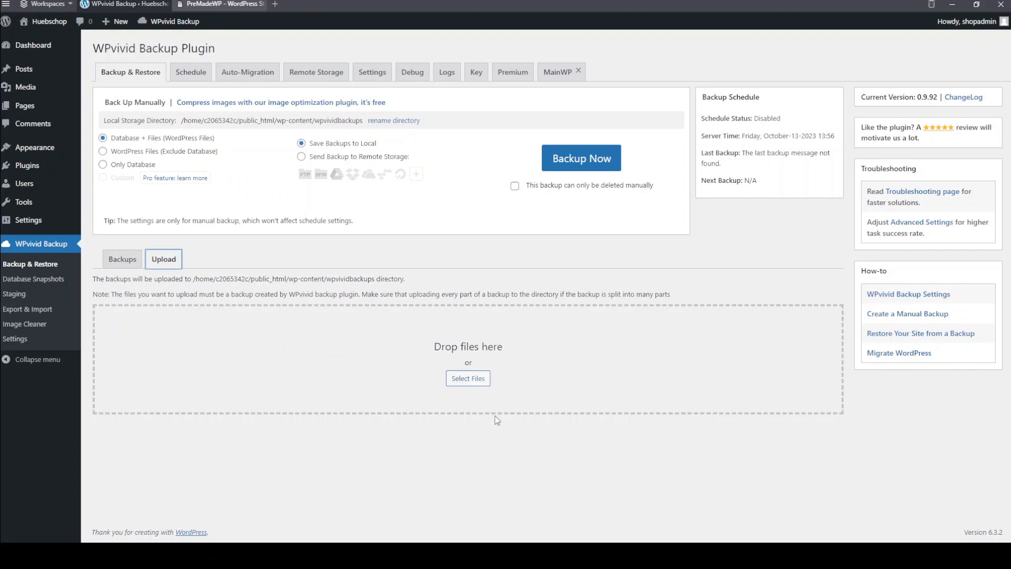
{"action": "left_click", "coordinate": [466, 387]}
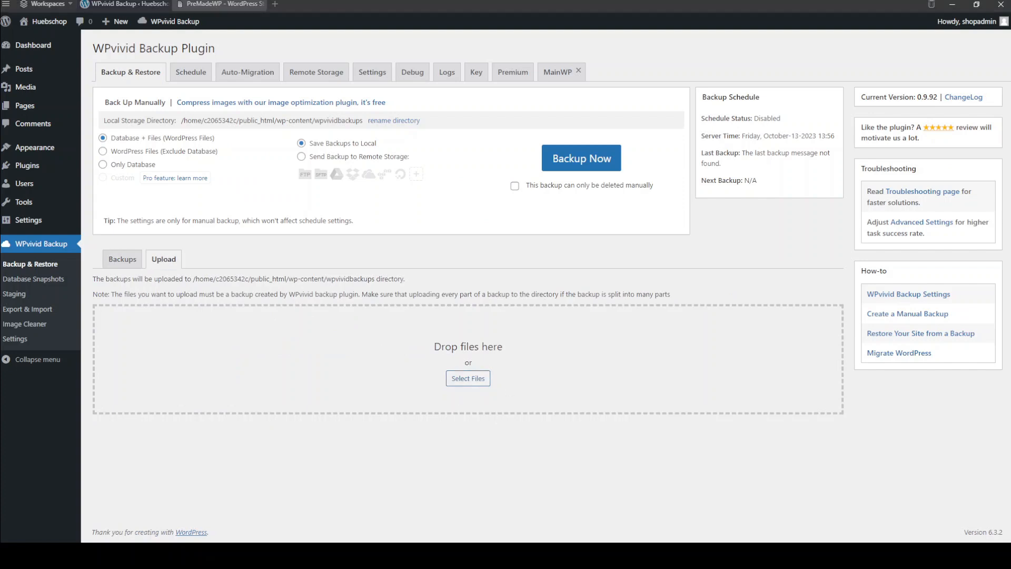
{"action": "left_click", "coordinate": [940, 522]}
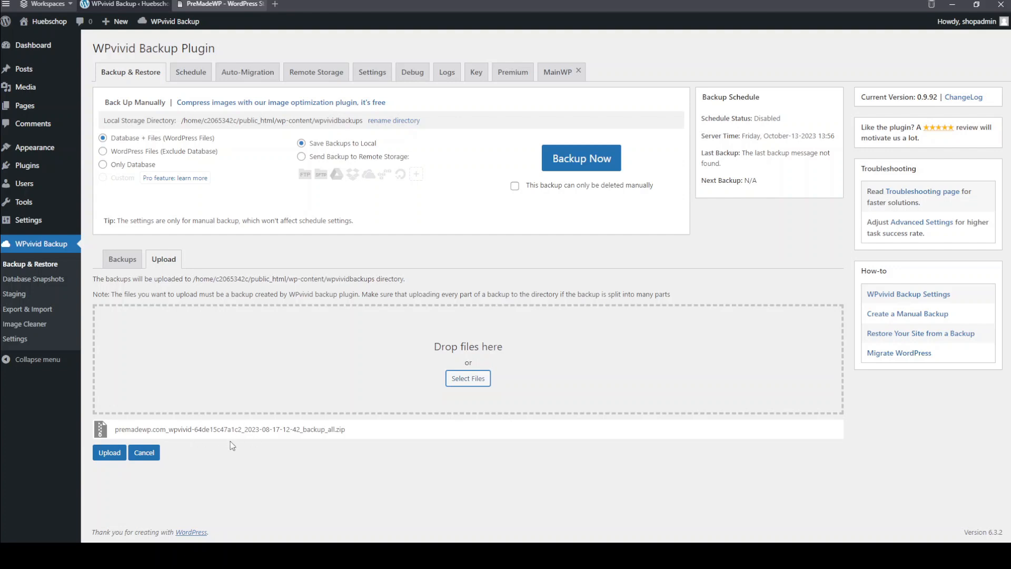
{"action": "left_click", "coordinate": [111, 454]}
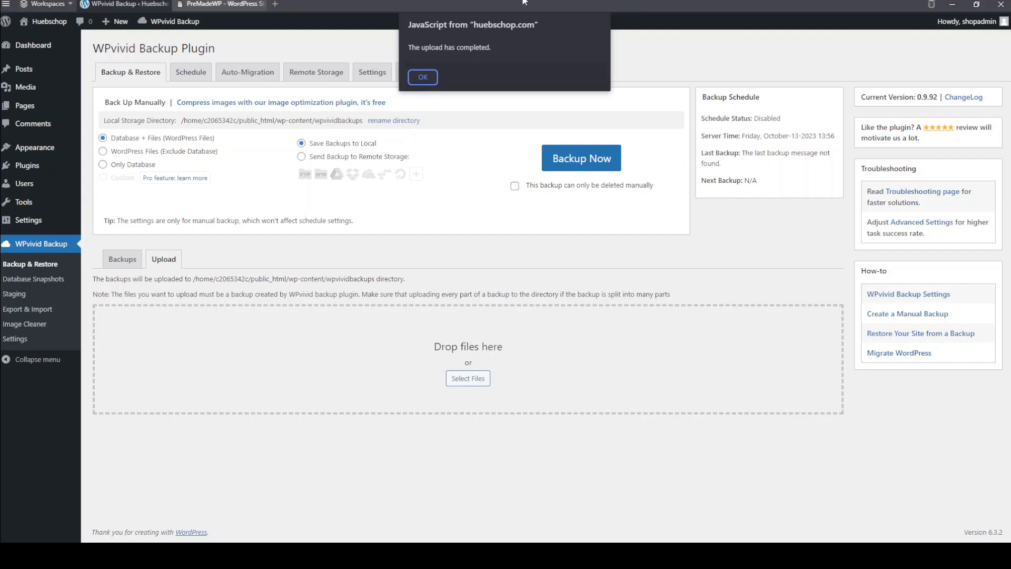
{"action": "left_click", "coordinate": [424, 75]}
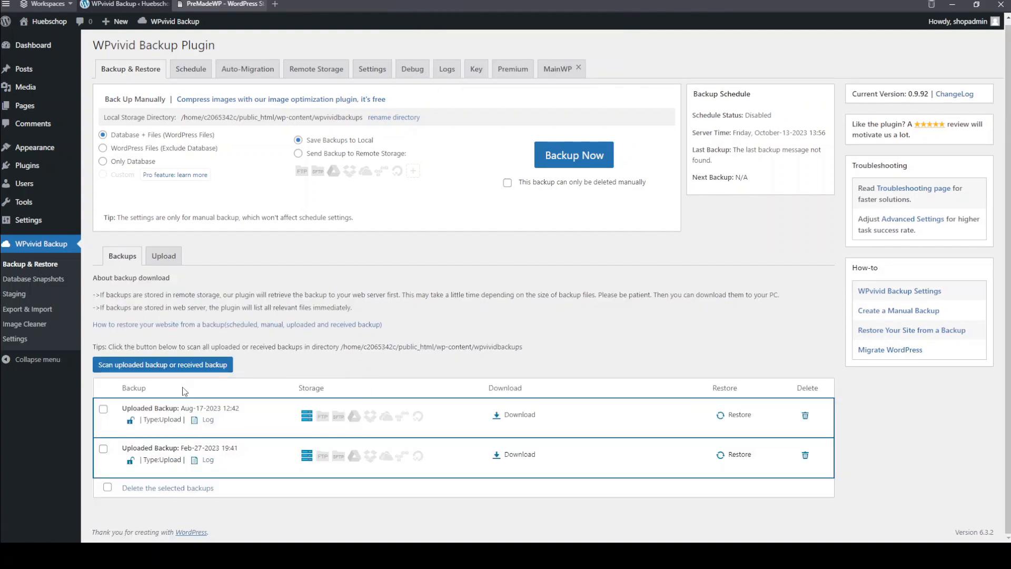
- Scan for uploaded backups and restore the site from the uploaded backup of Aug-17-2023 12:42
{"action": "left_click", "coordinate": [173, 373]}
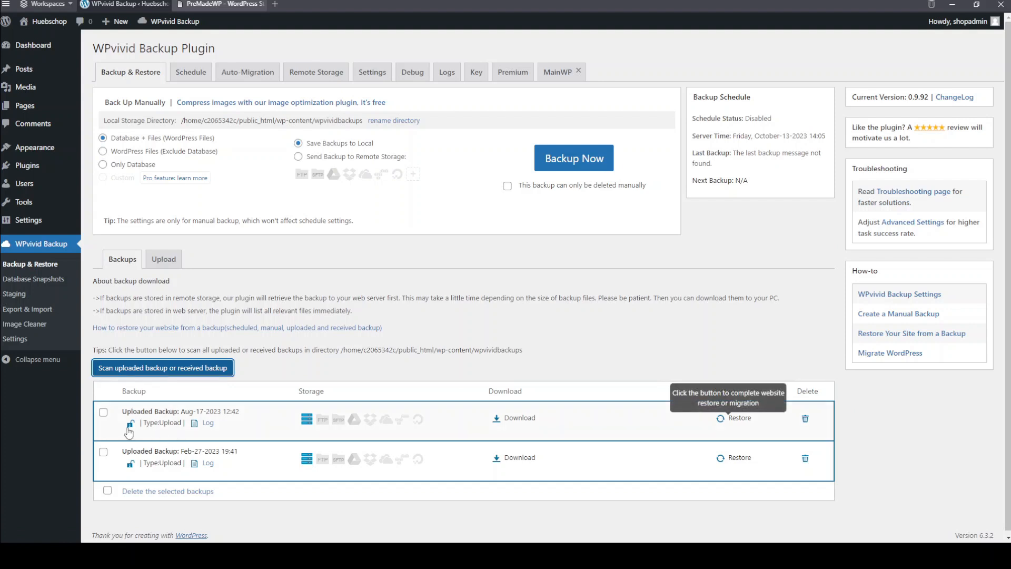
{"action": "left_click", "coordinate": [733, 419]}
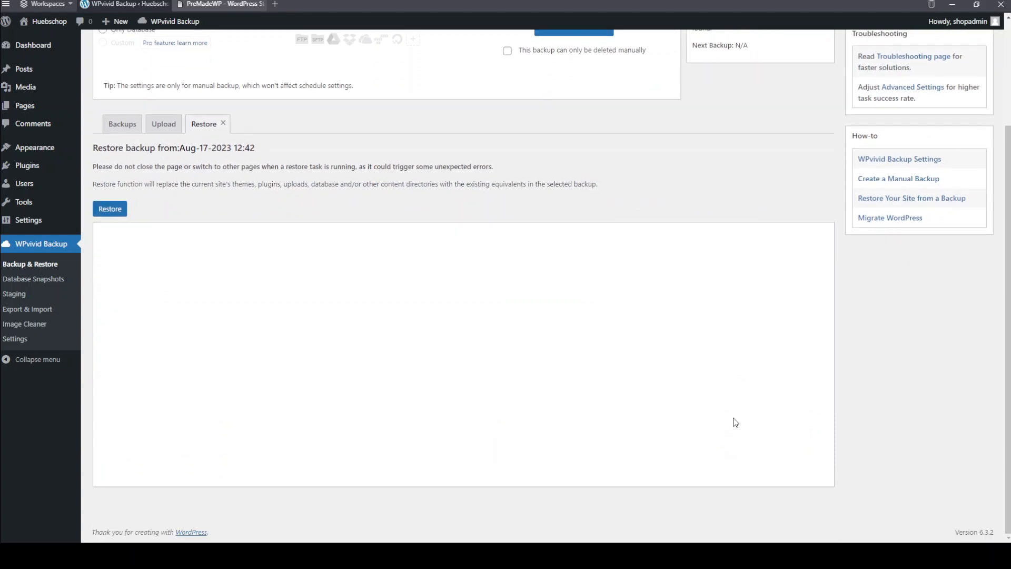
{"action": "left_click", "coordinate": [116, 210]}
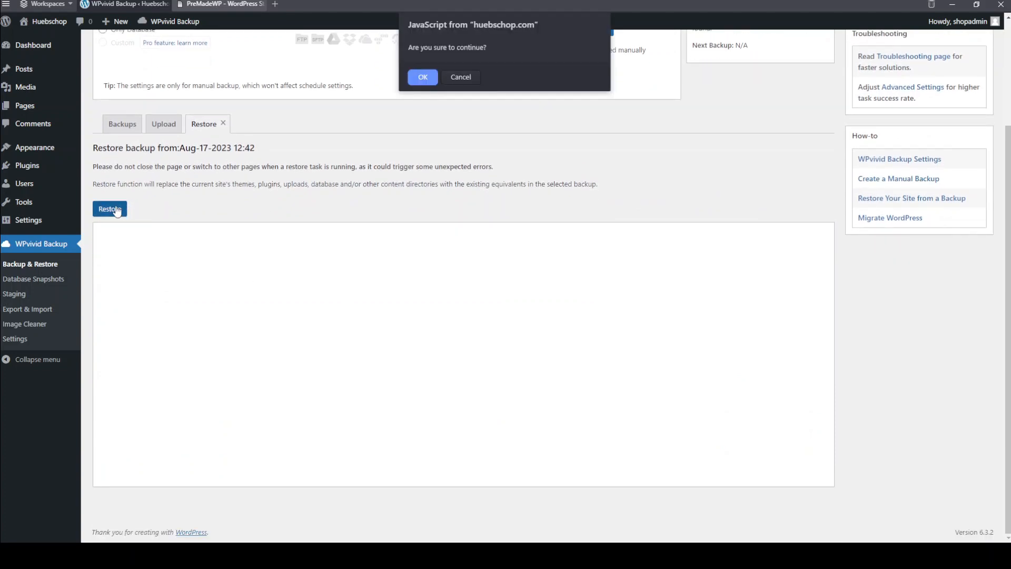
{"action": "left_click", "coordinate": [424, 79]}
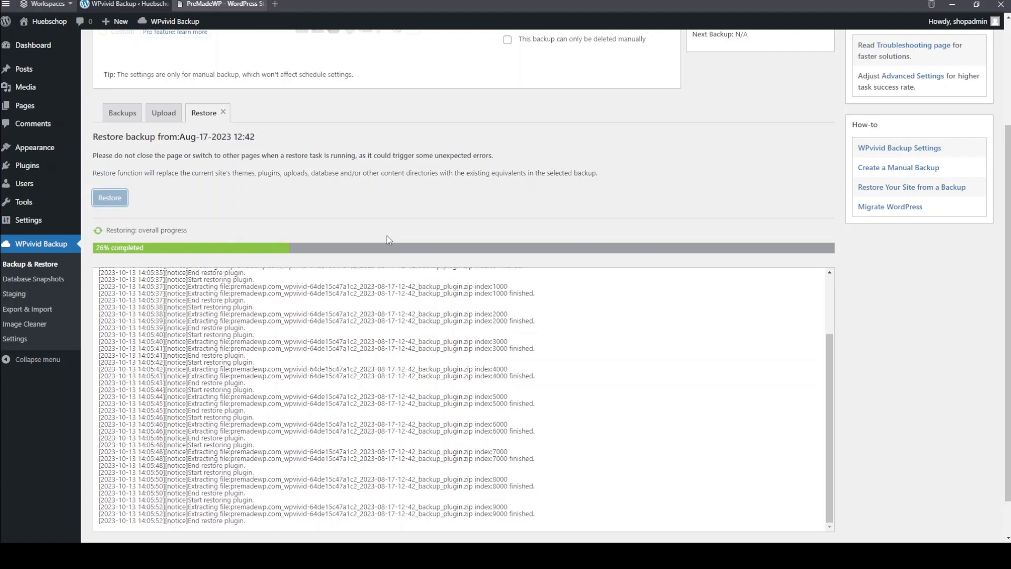
{"action": "scroll", "coordinate": [389, 240], "scroll_direction": "down", "scroll_amount": 1}
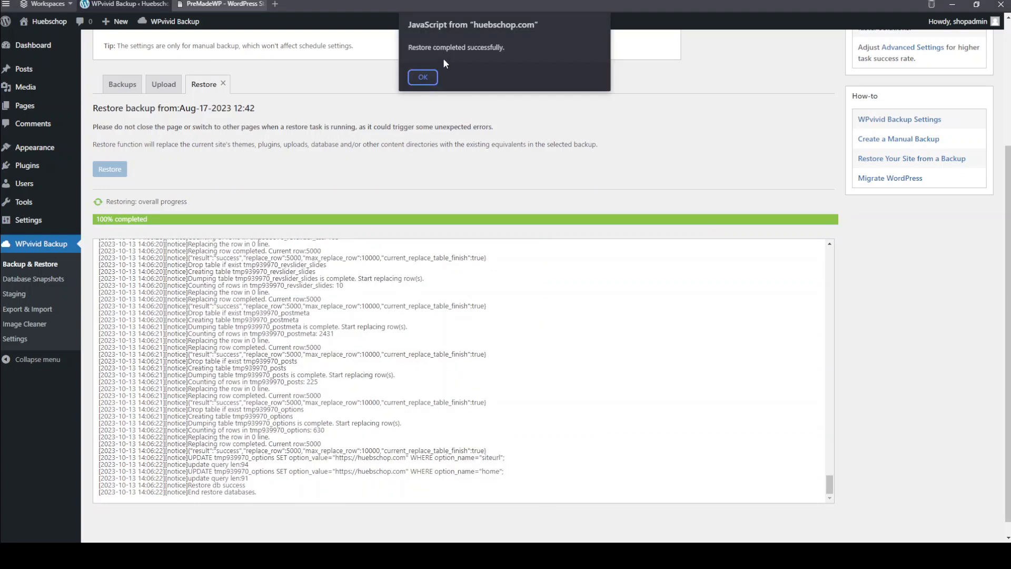
{"action": "left_click", "coordinate": [424, 77]}
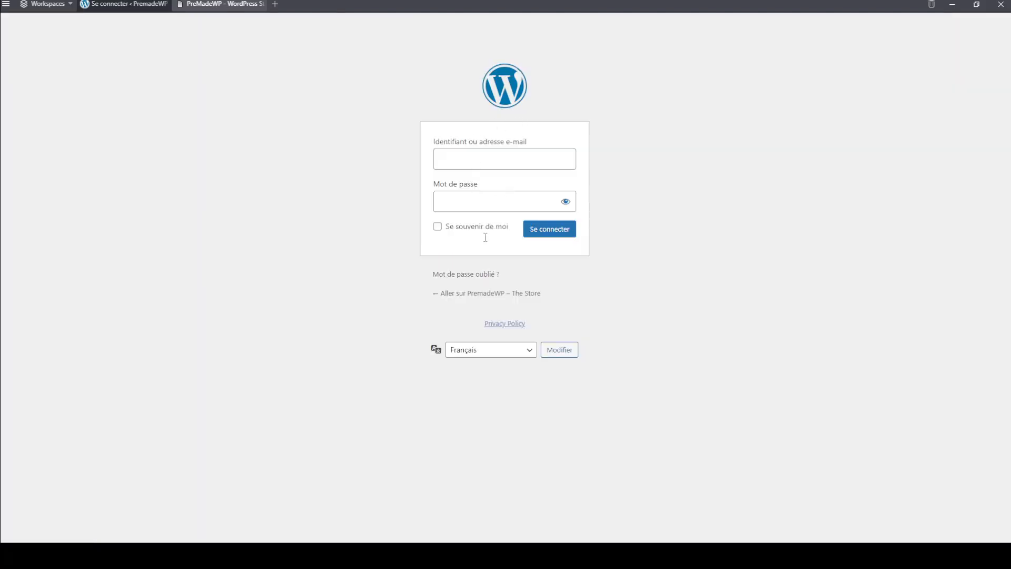
- Visit the restored PremadeWP storefront and look through its home page down to the footer
{"action": "left_click", "coordinate": [496, 295]}
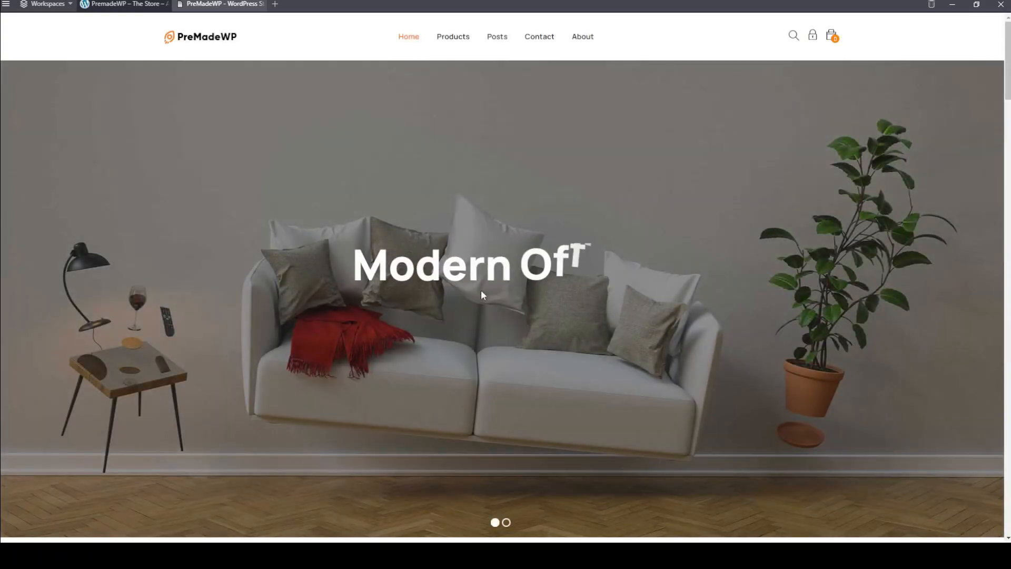
{"action": "scroll", "coordinate": [481, 290], "scroll_direction": "down", "scroll_amount": 10}
{"action": "scroll", "coordinate": [482, 292], "scroll_direction": "down", "scroll_amount": 15}
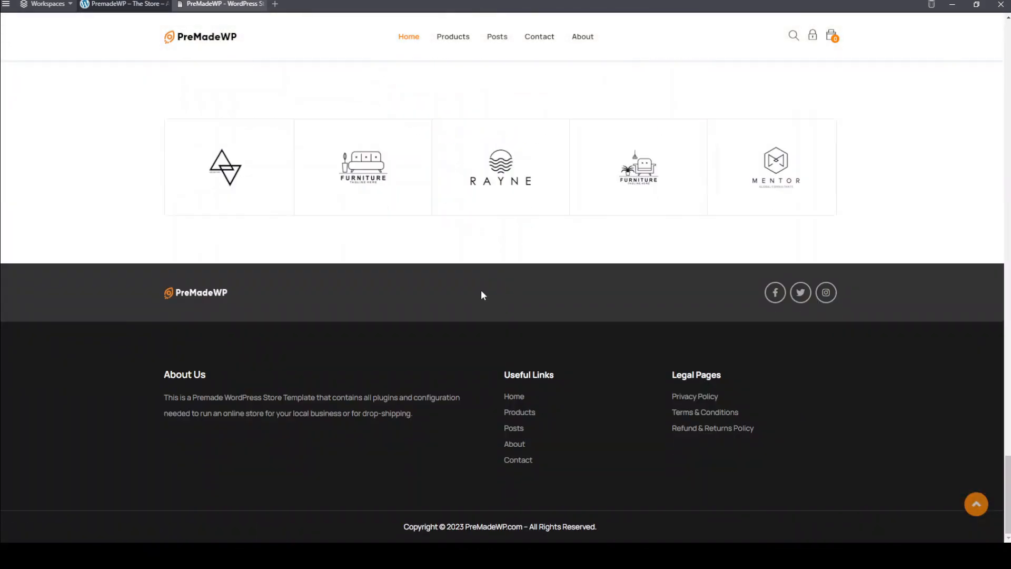
{"action": "scroll", "coordinate": [481, 295], "scroll_direction": "up", "scroll_amount": 20}
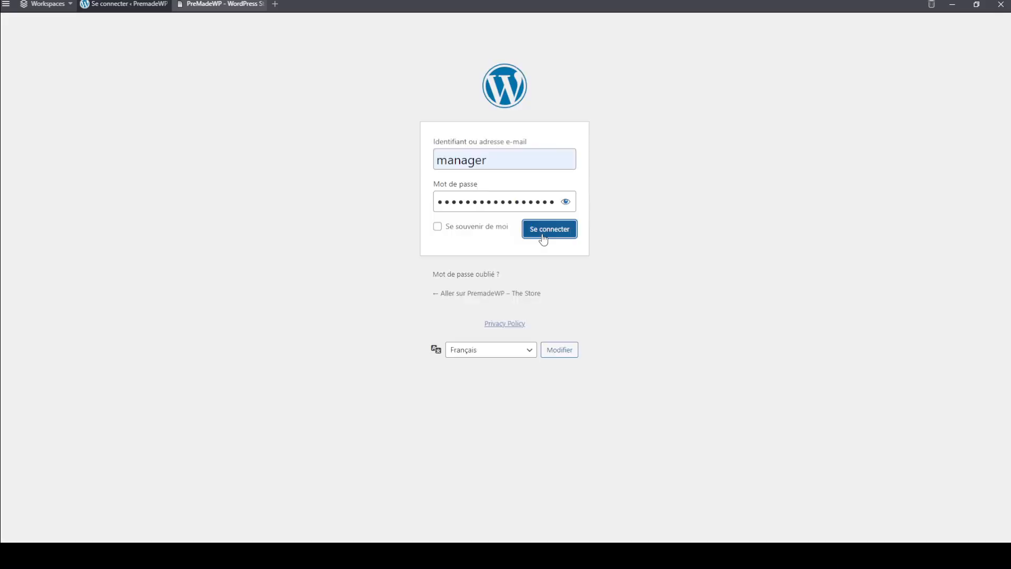
- Log in to the restored site with the filled-in manager account and open the list of installed plugins
{"action": "left_click", "coordinate": [544, 238]}
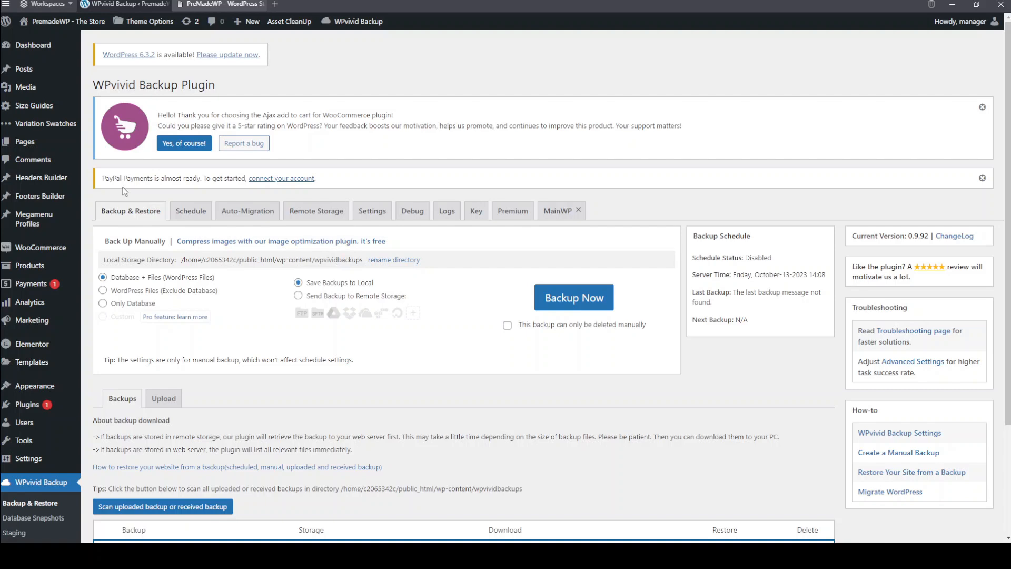
{"action": "scroll", "coordinate": [32, 345], "scroll_direction": "down", "scroll_amount": 2}
{"action": "mouse_move", "coordinate": [46, 306]}
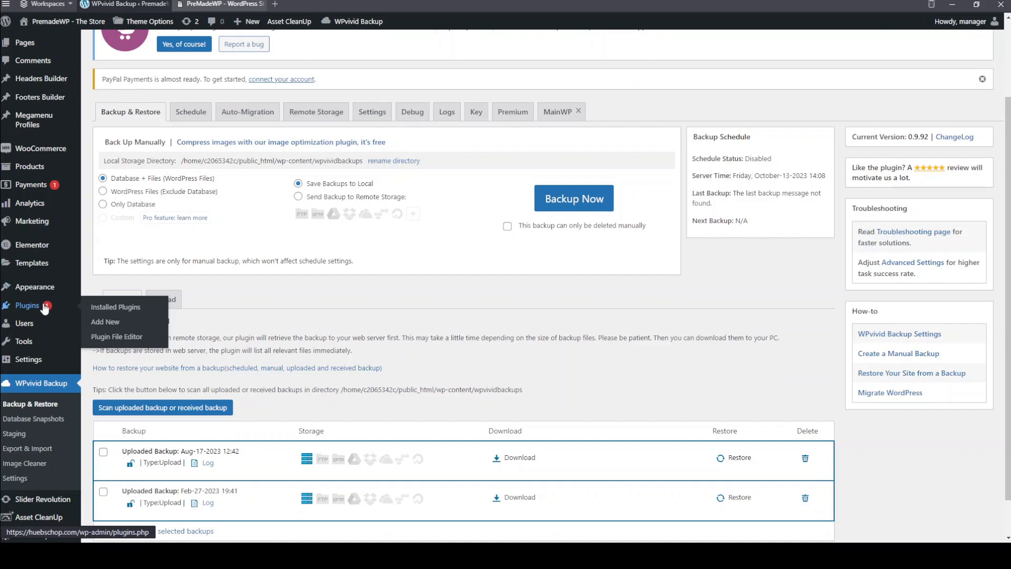
{"action": "left_click", "coordinate": [121, 307]}
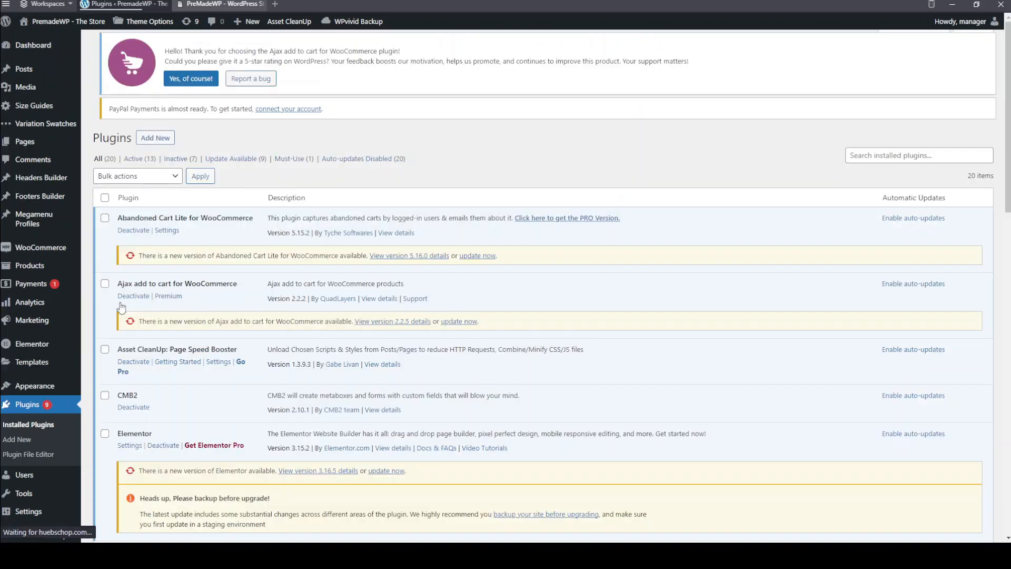
- Start updating the Abandoned Cart Lite for WooCommerce, Ajax add to cart for WooCommerce, Elementor and Rank Math SEO plugins
{"action": "left_click", "coordinate": [477, 269]}
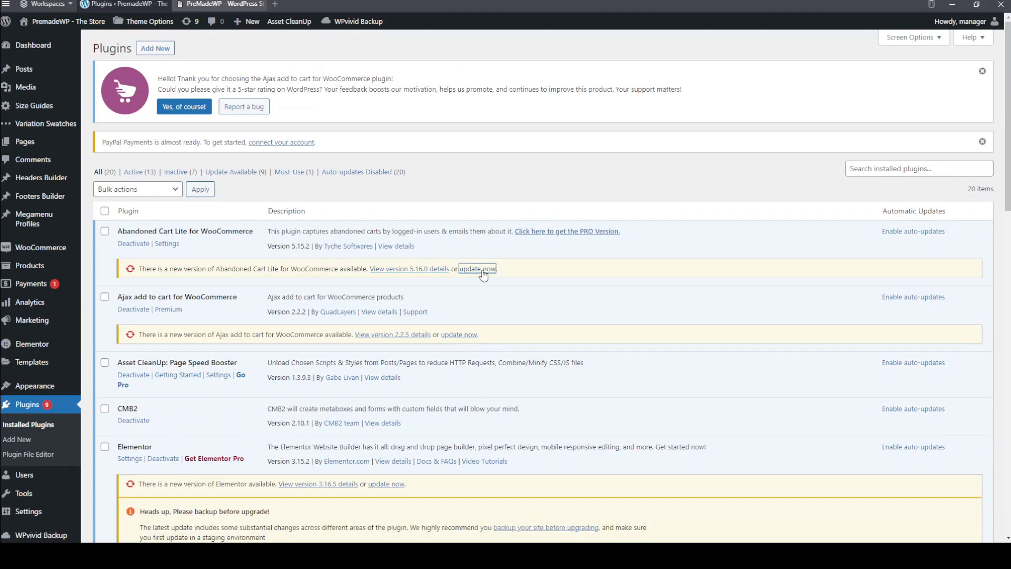
{"action": "left_click", "coordinate": [463, 339]}
{"action": "scroll", "coordinate": [464, 342], "scroll_direction": "down", "scroll_amount": 3}
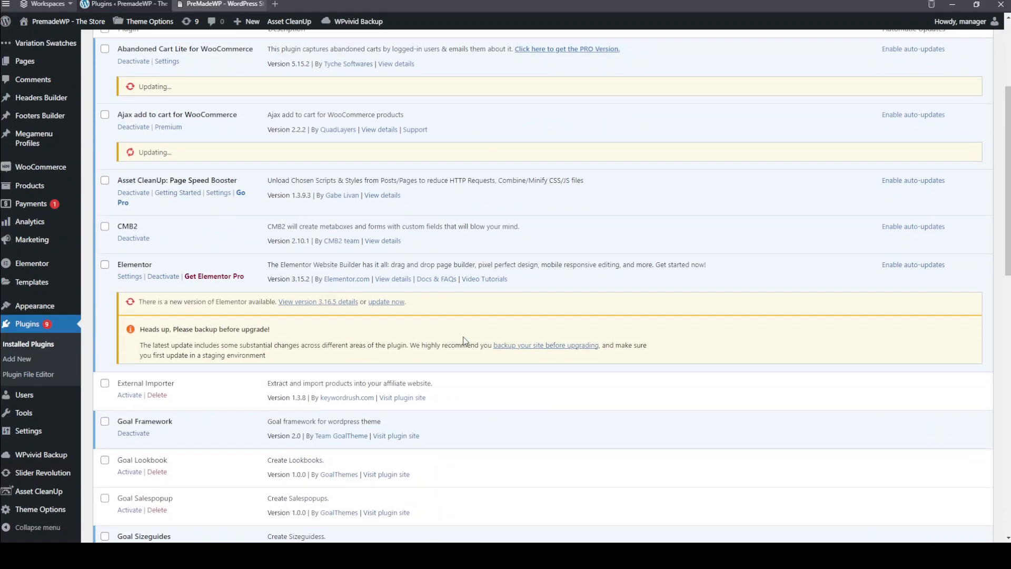
{"action": "left_click", "coordinate": [380, 303]}
{"action": "scroll", "coordinate": [401, 264], "scroll_direction": "down", "scroll_amount": 6}
{"action": "left_click", "coordinate": [411, 243]}
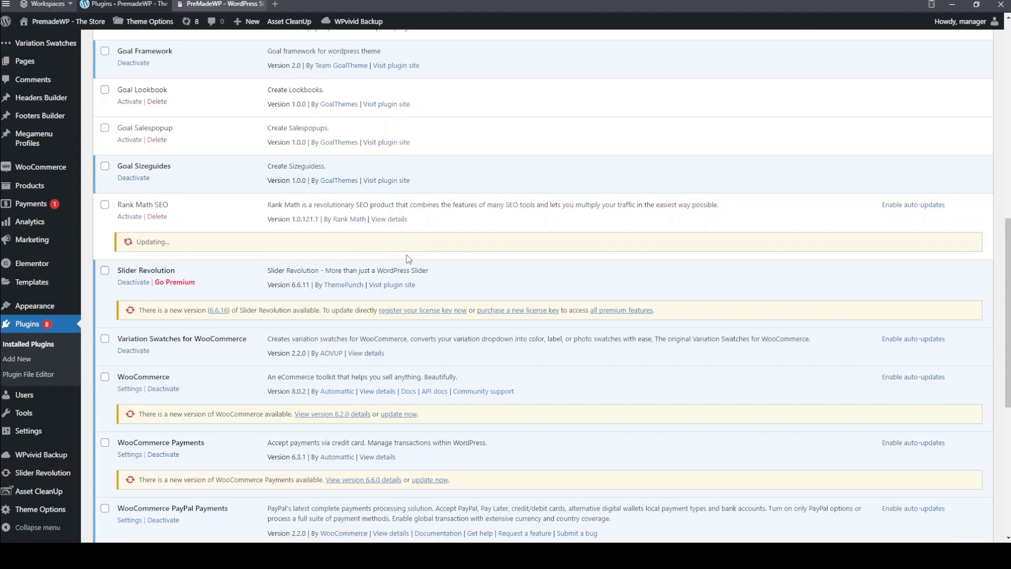
- Start updating WooCommerce, WooCommerce Payments, WooCommerce PayPal Payments, YITH WooCommerce Compare and YITH WooCommerce Wishlist
{"action": "left_click", "coordinate": [400, 415]}
{"action": "scroll", "coordinate": [408, 401], "scroll_direction": "down", "scroll_amount": 2}
{"action": "left_click", "coordinate": [429, 352]}
{"action": "left_click", "coordinate": [451, 428]}
{"action": "scroll", "coordinate": [446, 401], "scroll_direction": "down", "scroll_amount": 4}
{"action": "left_click", "coordinate": [446, 360]}
- Examine the update status of each plugin throughout the installed plugins list
{"action": "scroll", "coordinate": [432, 295], "scroll_direction": "up", "scroll_amount": 4}
{"action": "scroll", "coordinate": [425, 220], "scroll_direction": "down", "scroll_amount": 5}
{"action": "scroll", "coordinate": [425, 220], "scroll_direction": "up", "scroll_amount": 8}
{"action": "scroll", "coordinate": [424, 220], "scroll_direction": "down", "scroll_amount": 8}
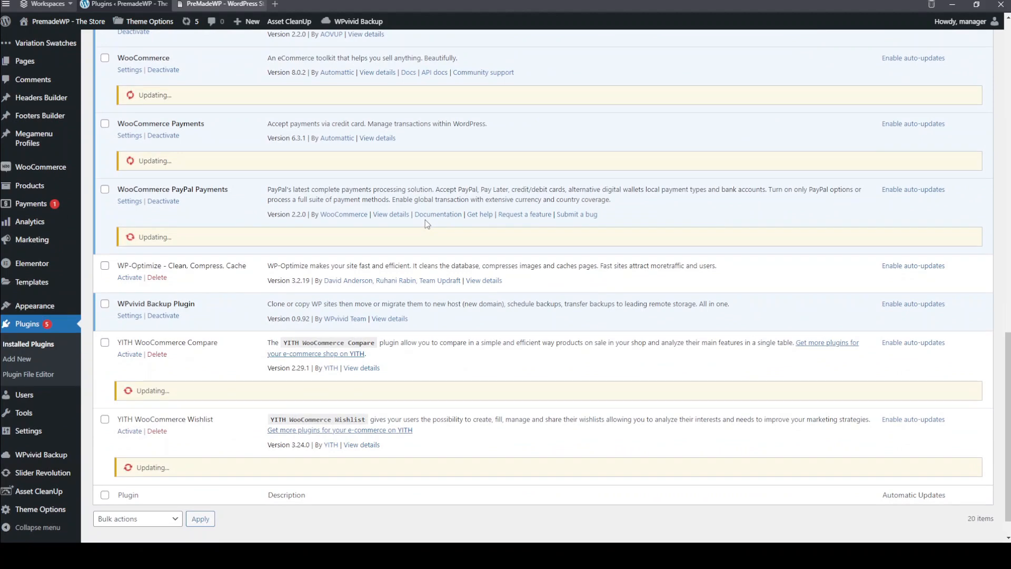
{"action": "scroll", "coordinate": [425, 219], "scroll_direction": "up", "scroll_amount": 6}
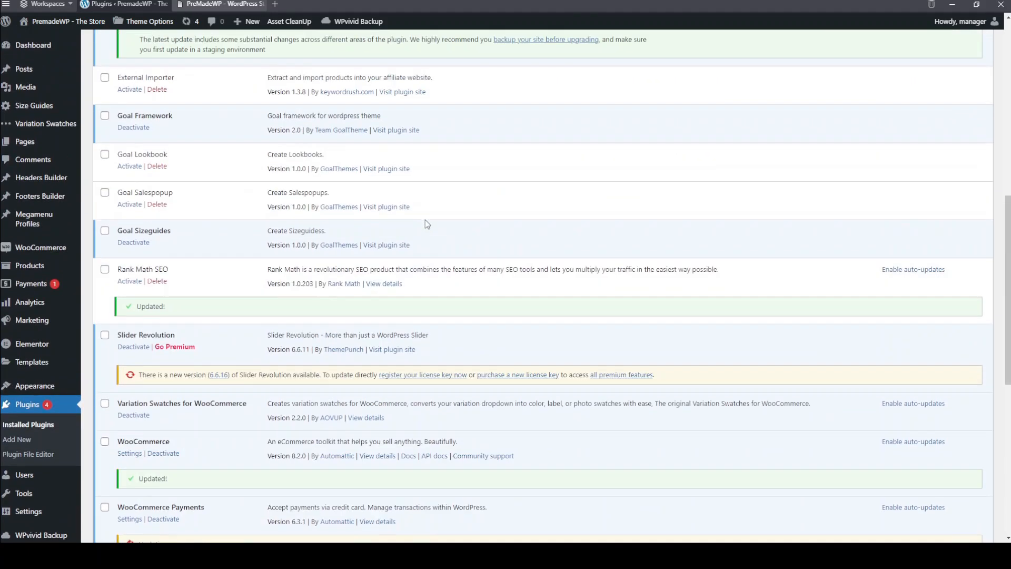
{"action": "scroll", "coordinate": [425, 219], "scroll_direction": "down", "scroll_amount": 2}
{"action": "scroll", "coordinate": [424, 221], "scroll_direction": "down", "scroll_amount": 5}
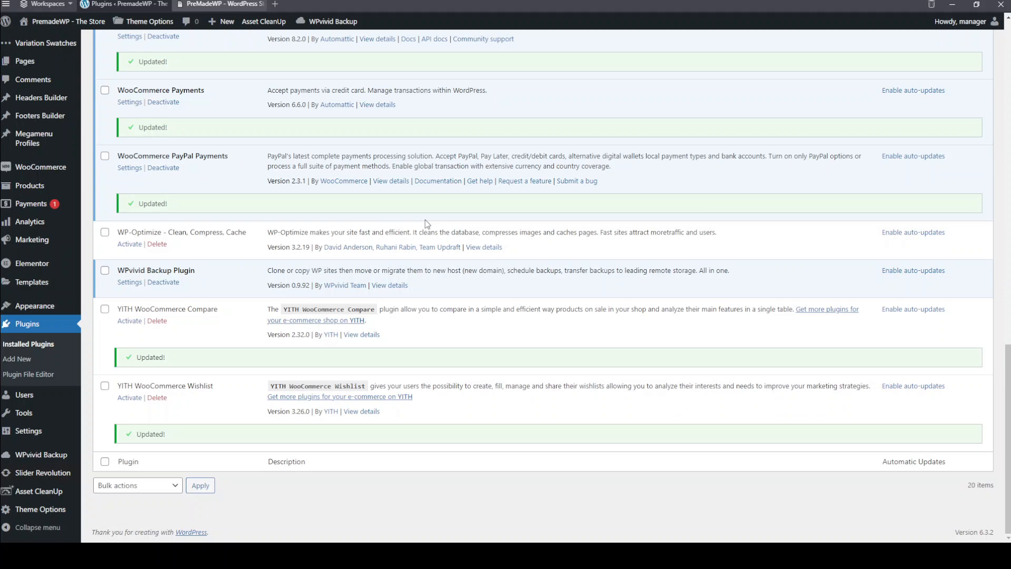
{"action": "scroll", "coordinate": [425, 220], "scroll_direction": "up", "scroll_amount": 15}
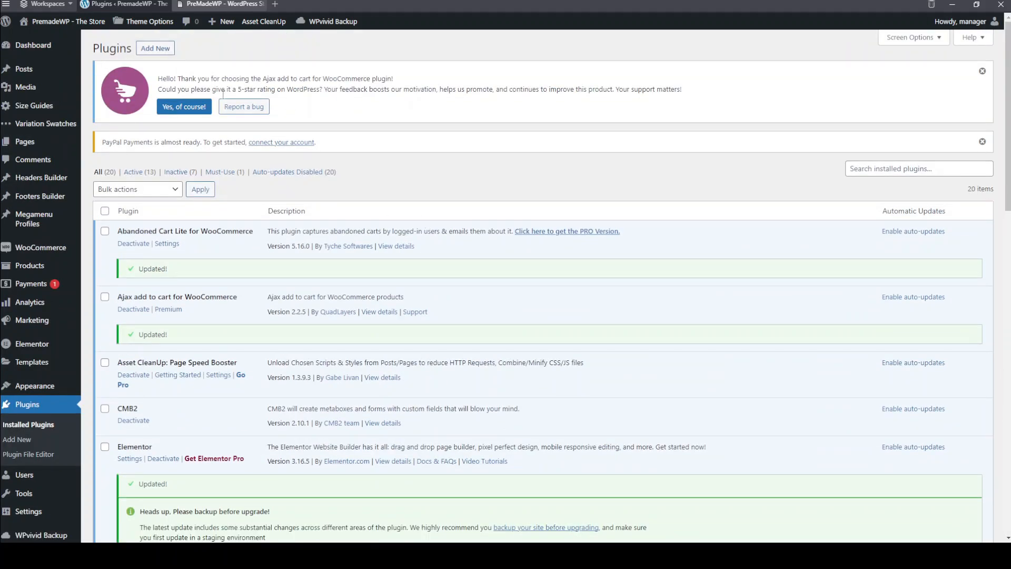
- Recheck for available WordPress, plugin and theme updates and highlight the line with the last check time
{"action": "mouse_move", "coordinate": [35, 49]}
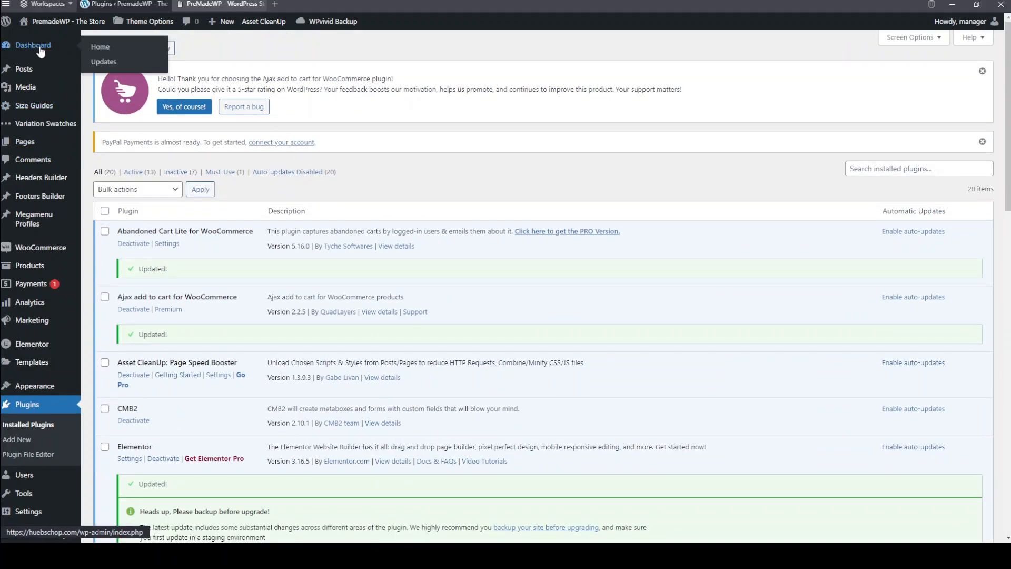
{"action": "left_click", "coordinate": [101, 62]}
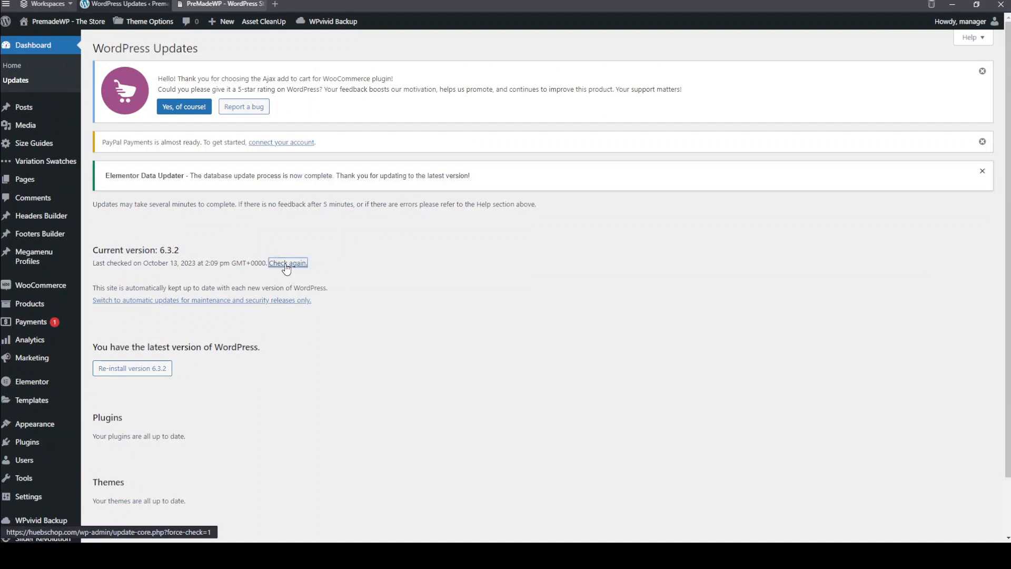
{"action": "left_click", "coordinate": [286, 265]}
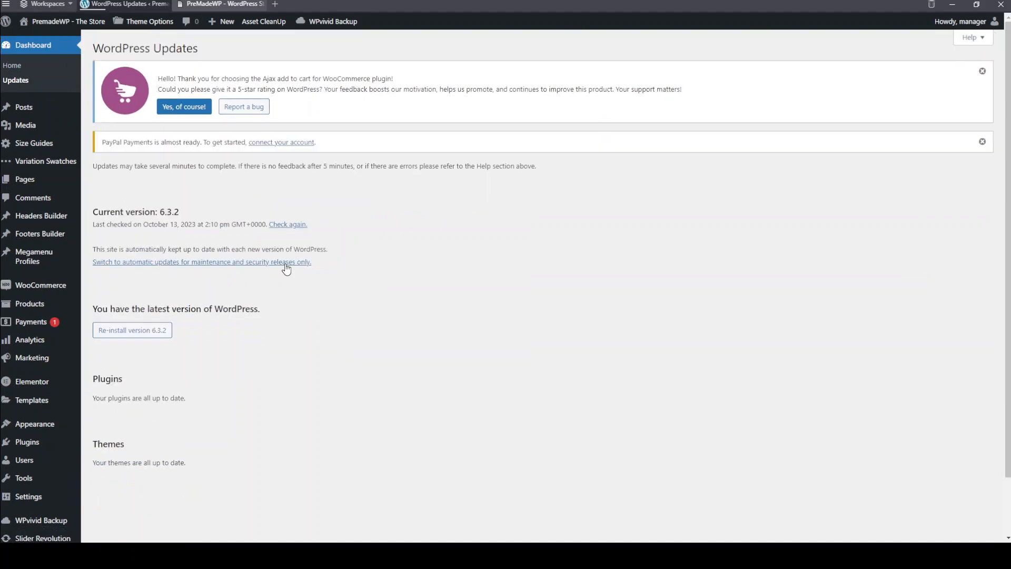
{"action": "triple_click", "coordinate": [110, 221]}
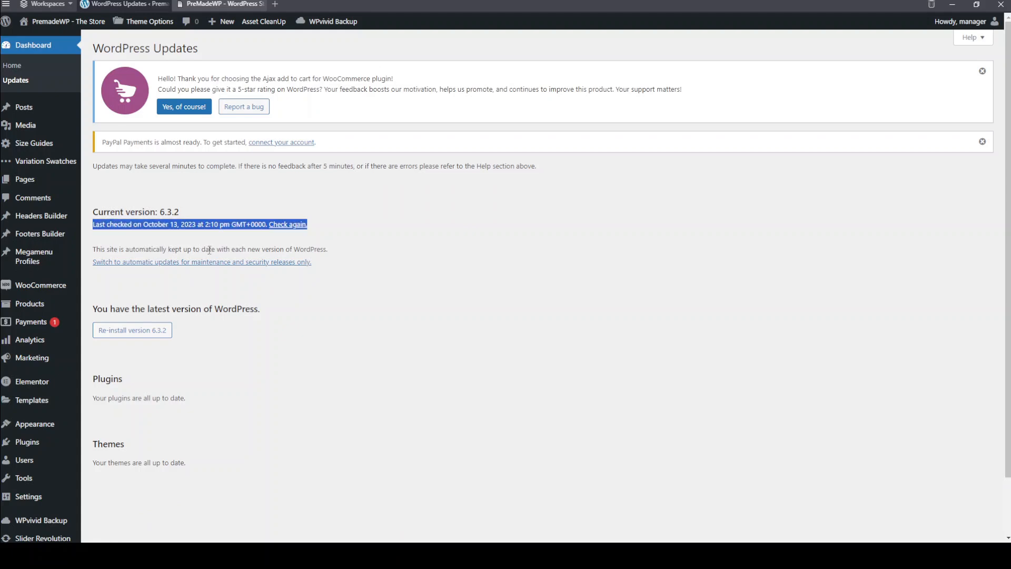